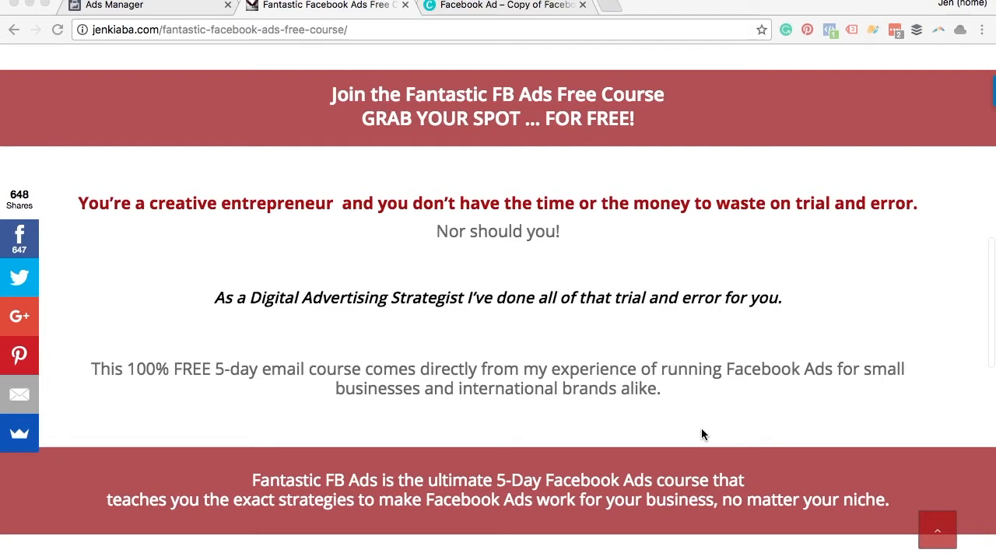
Step: Review the free course landing page down to its enrolment form and the Facebook ad image variations in Canva
scroll(702, 432, down, 1)
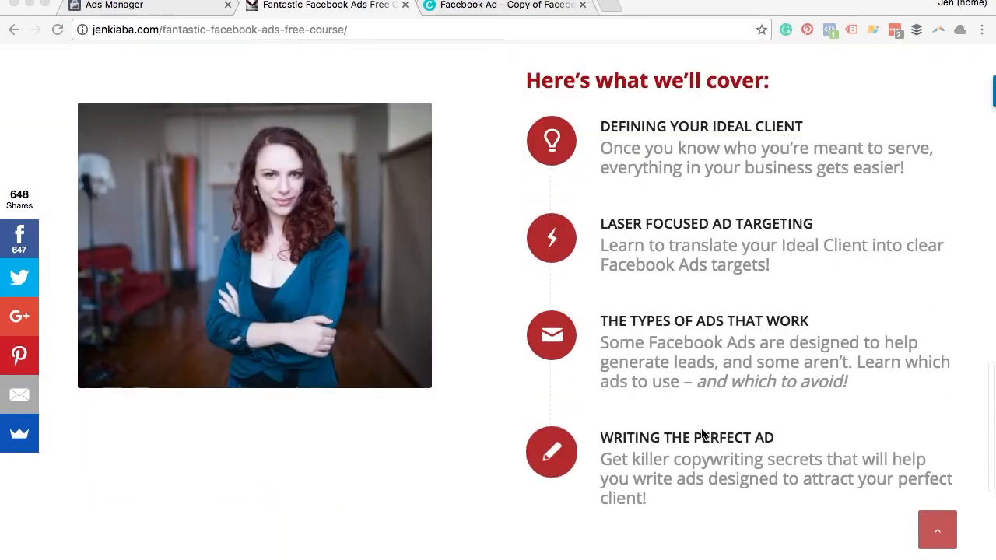
scroll(701, 434, down, 5)
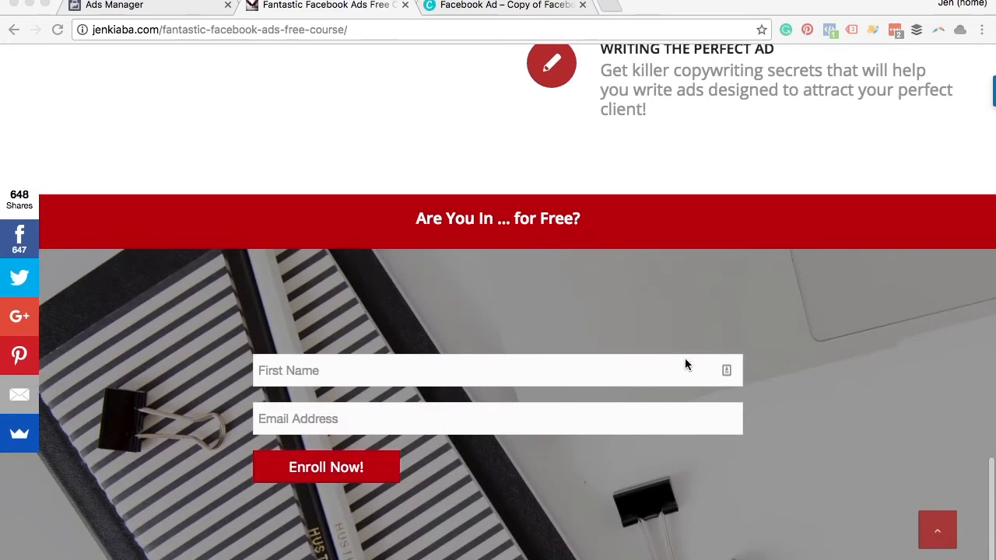
click(479, 7)
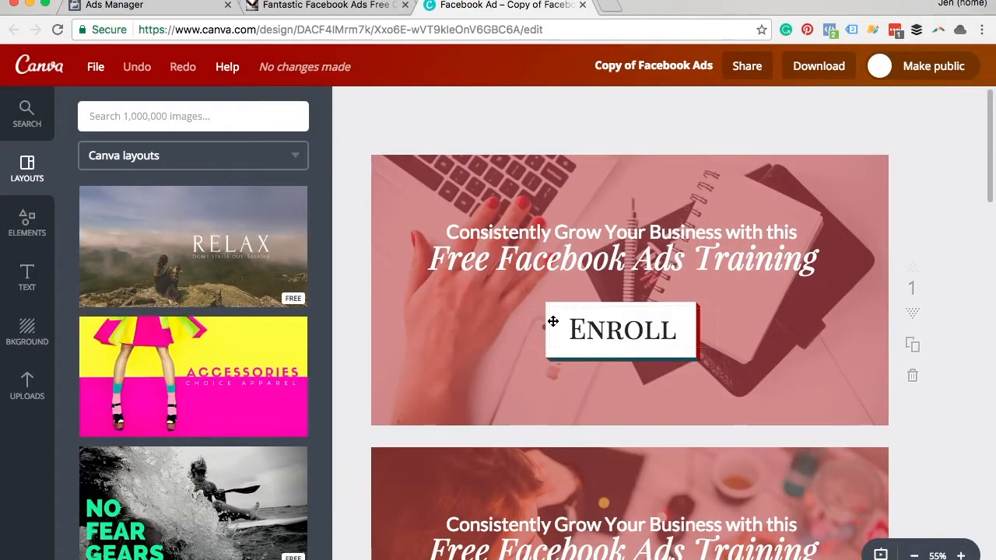
scroll(552, 322, down, 6)
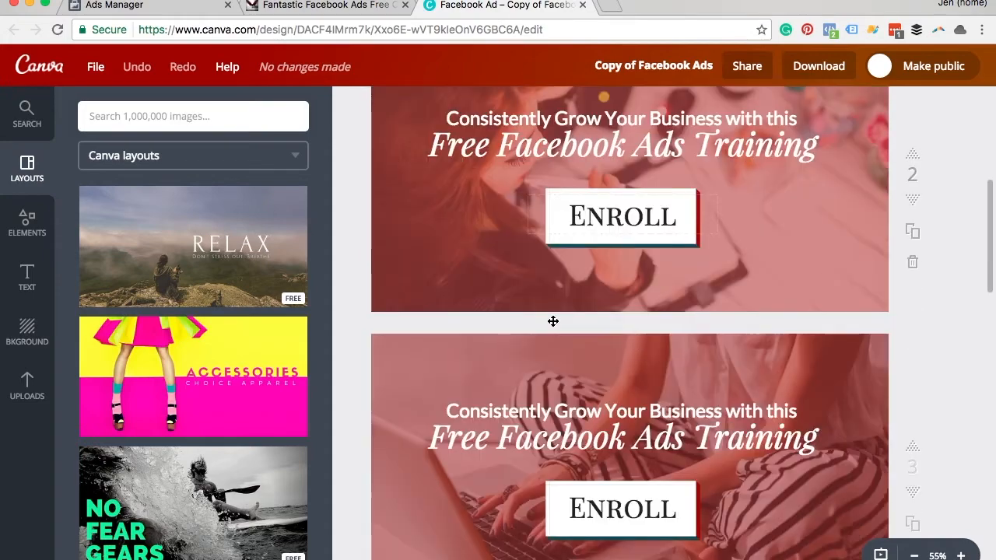
scroll(552, 322, down, 5)
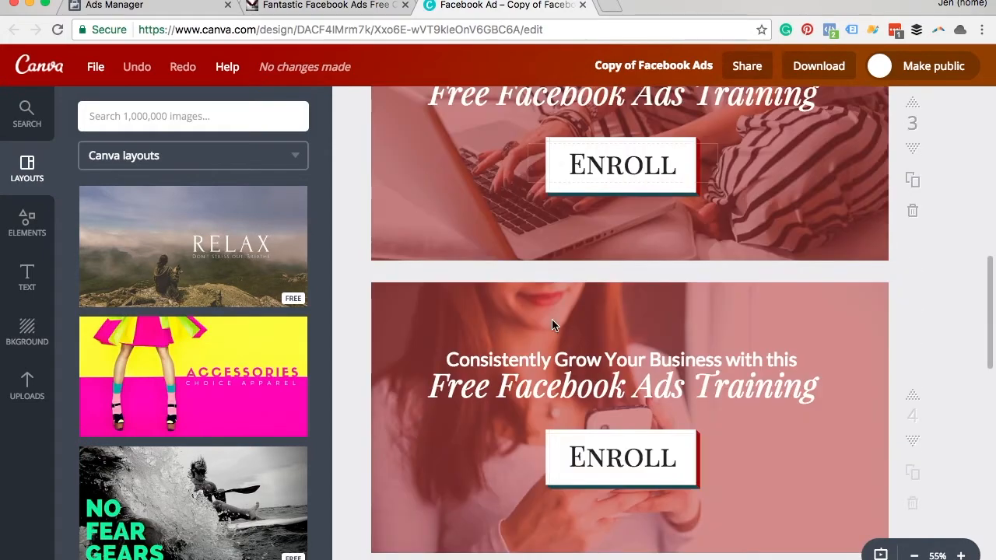
scroll(553, 325, down, 4)
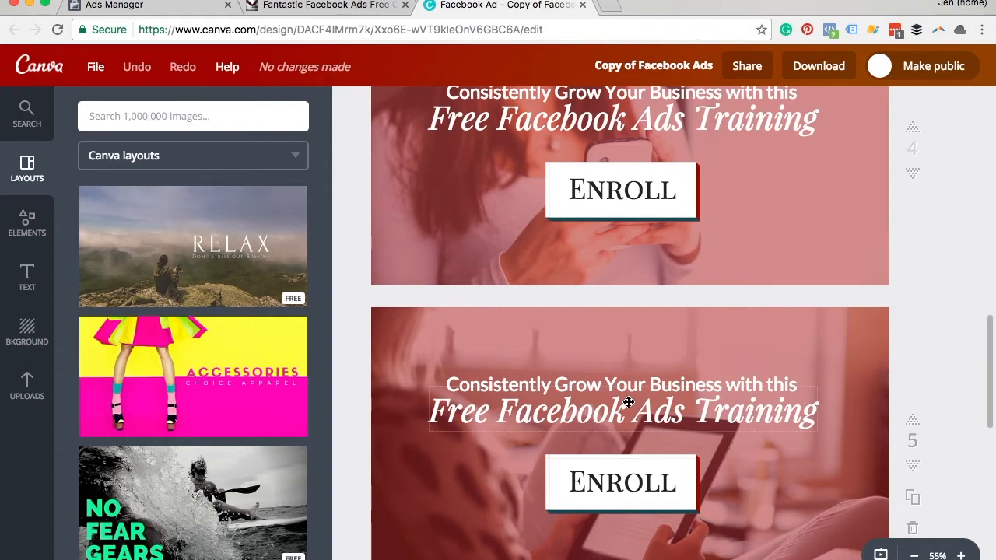
scroll(628, 402, down, 3)
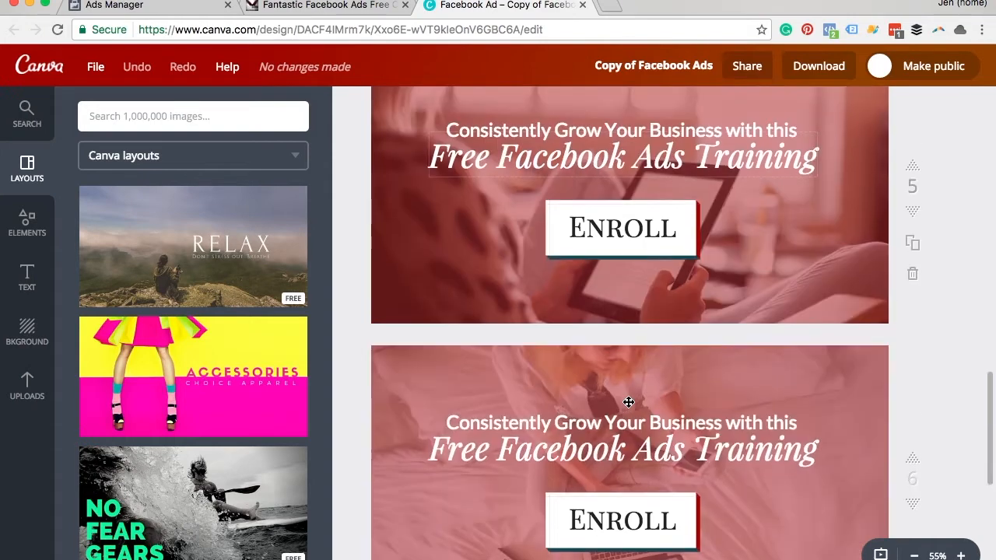
Step: Open the Custom Conversions list in Ads Manager and examine the URL rule of the FB Ads Free Course conversion
click(120, 6)
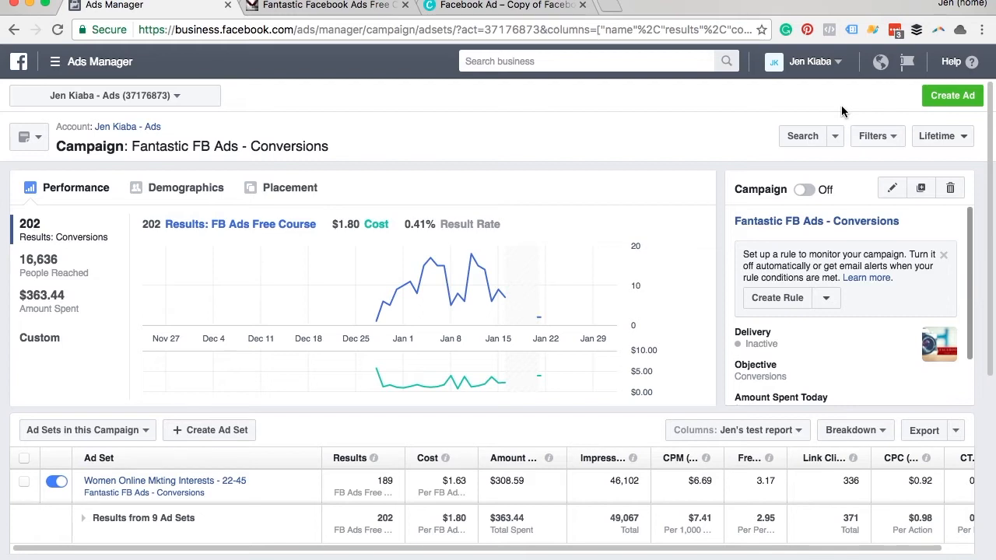
click(308, 6)
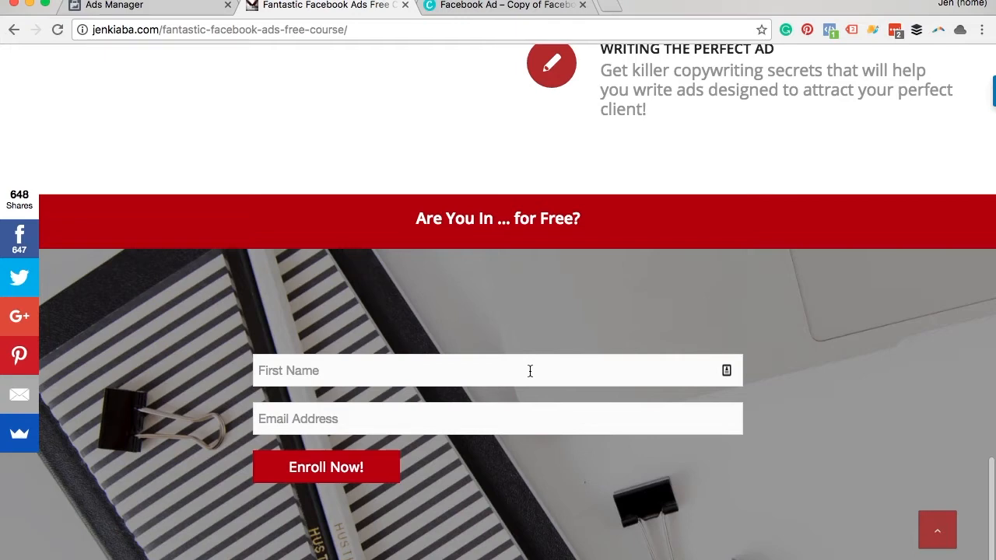
click(156, 6)
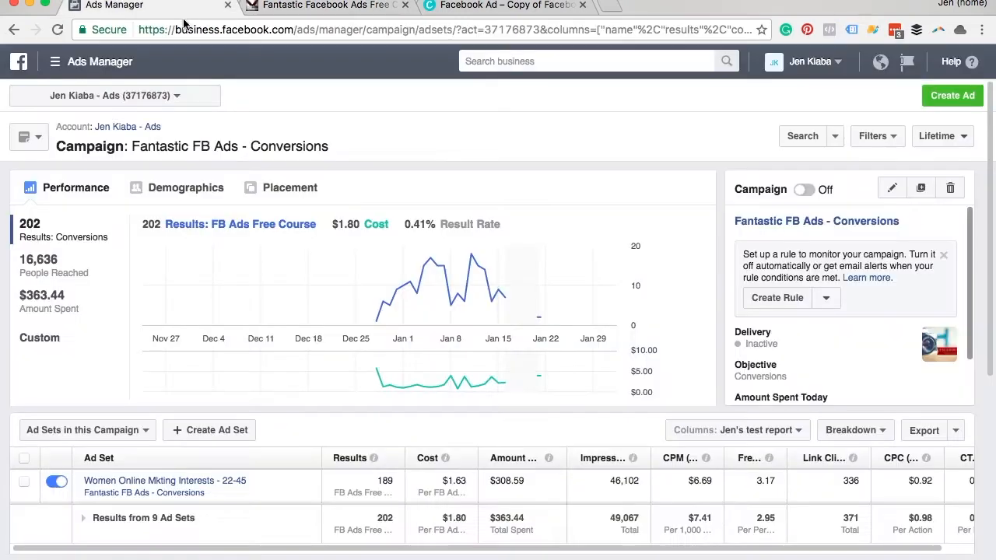
click(92, 68)
click(127, 335)
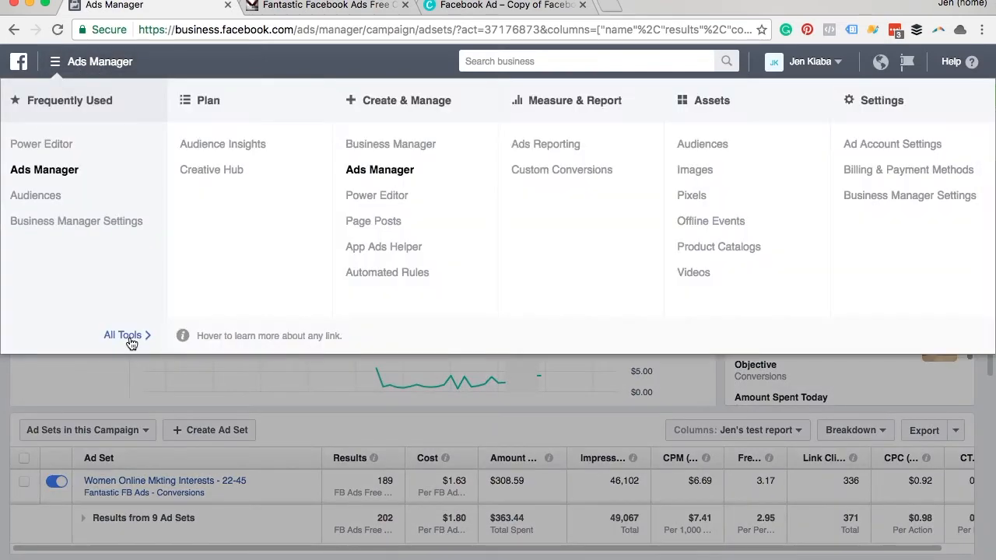
click(581, 180)
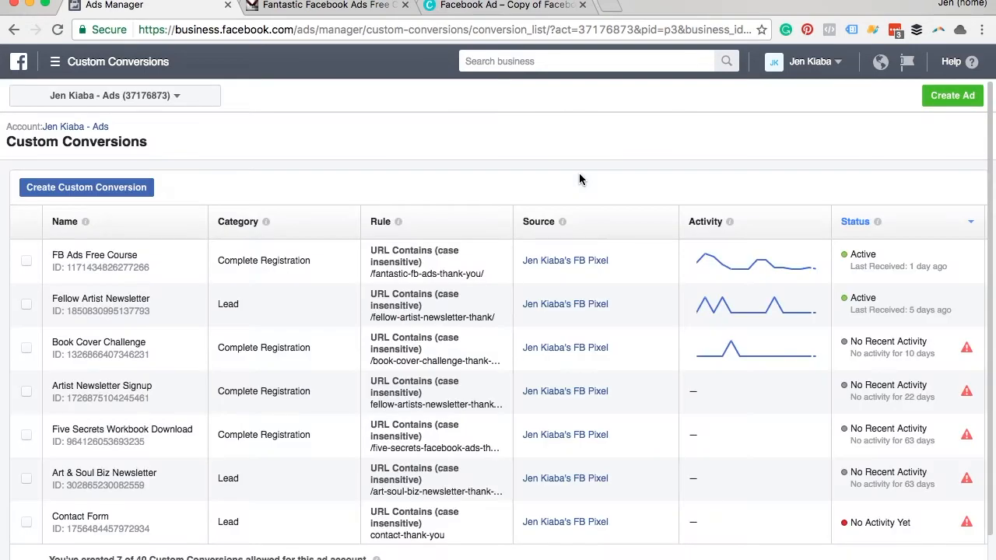
drag(373, 273, 485, 273)
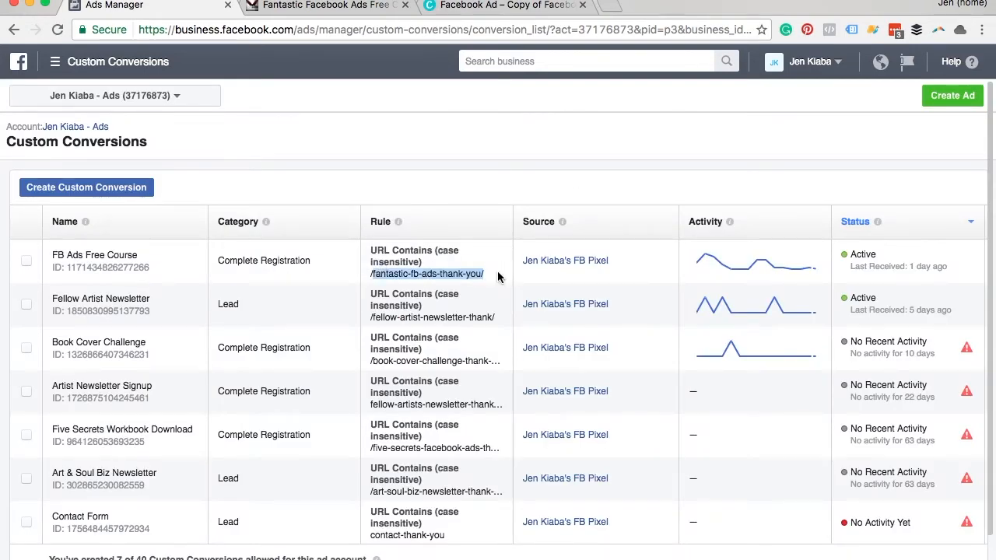
click(103, 195)
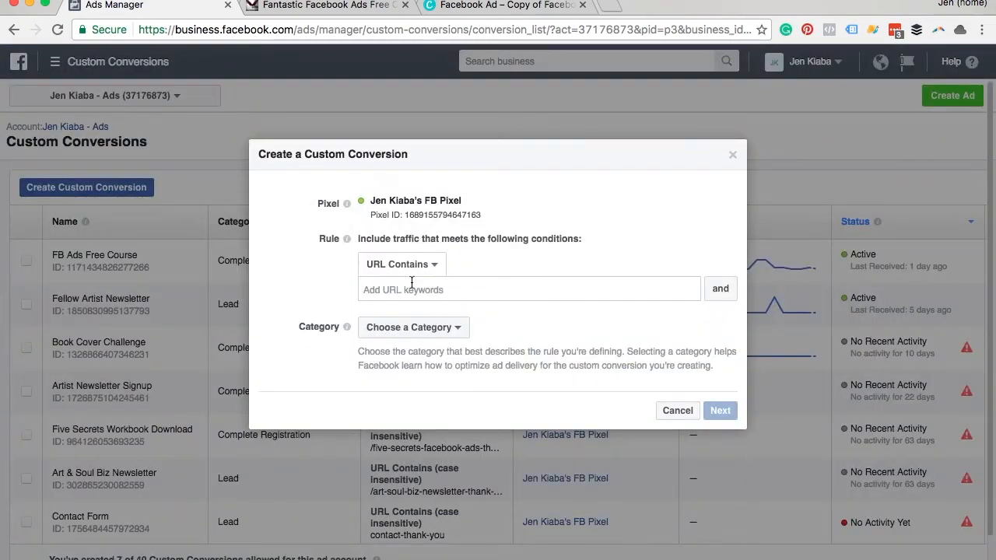
click(403, 289)
click(682, 410)
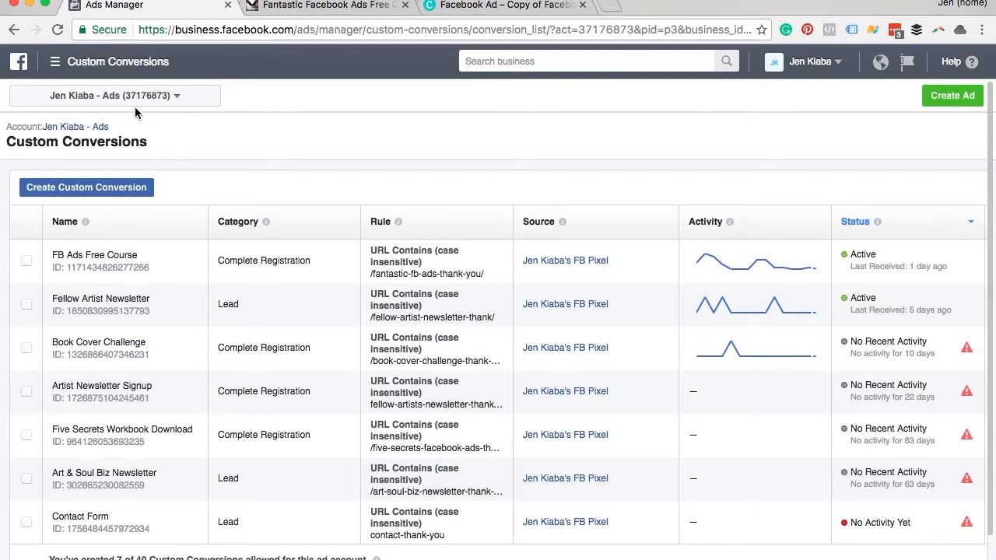
Step: Check the pixel on the free course landing page with Facebook Pixel Helper and return to Ads Manager
click(323, 6)
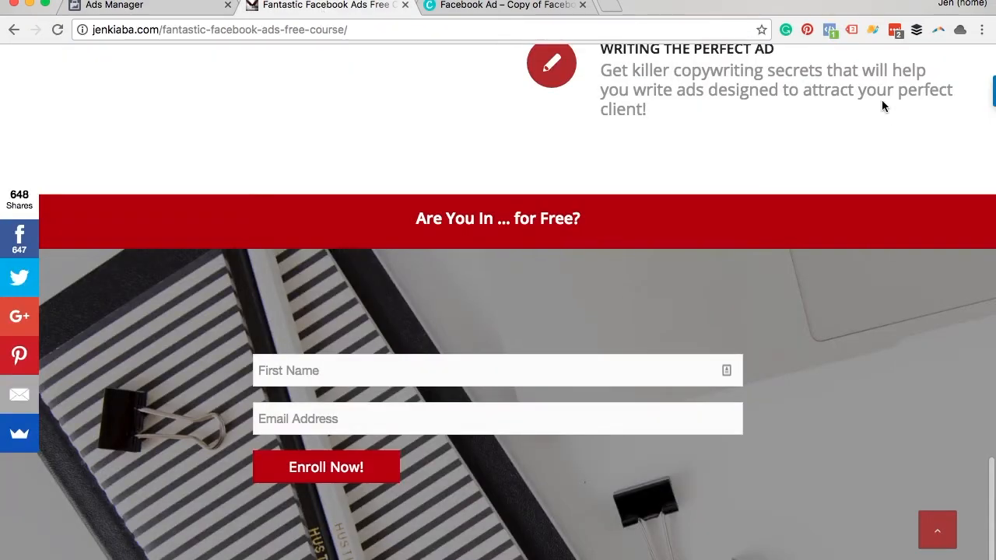
click(828, 39)
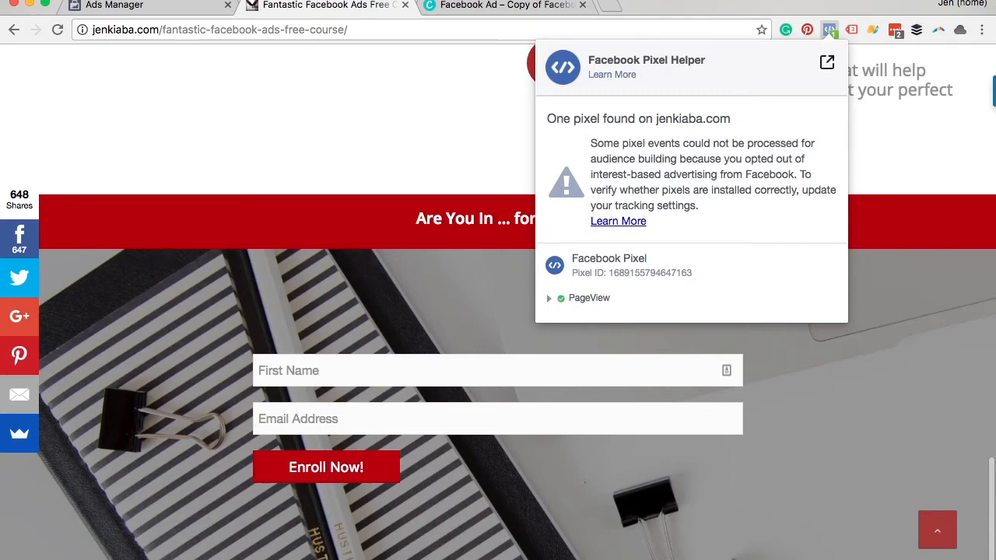
click(65, 7)
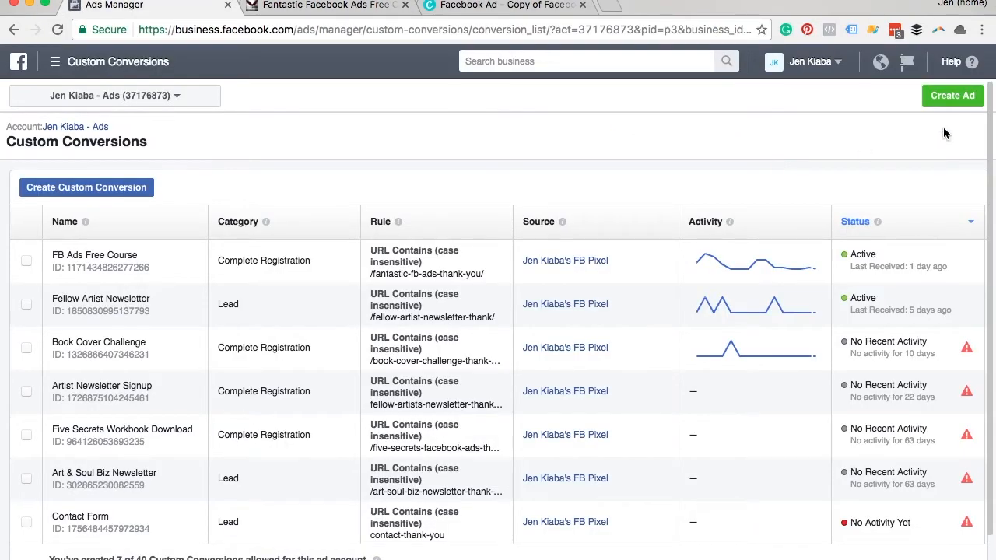
Step: Create a new ad campaign with the Conversions objective, name it "/test Conversions" and continue to the ad set
click(946, 99)
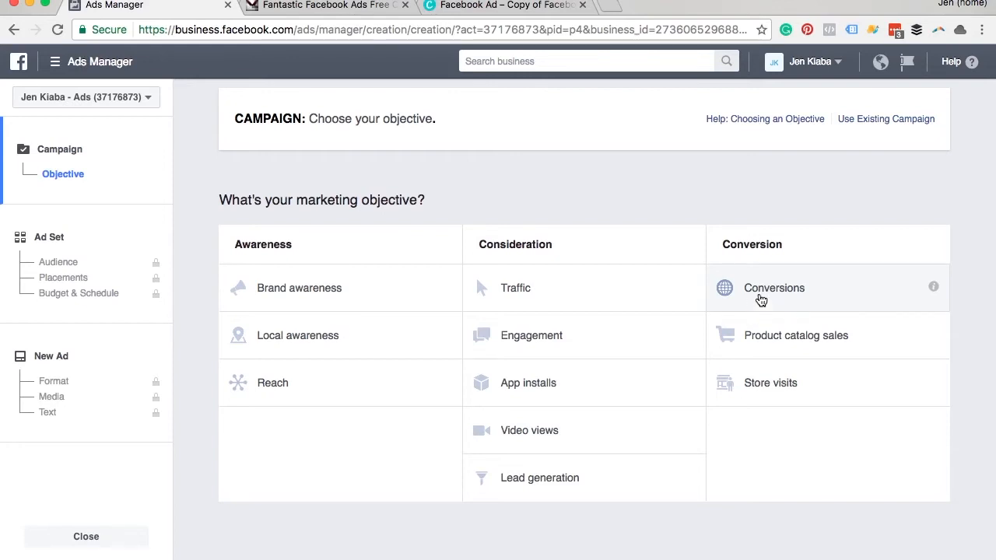
click(761, 301)
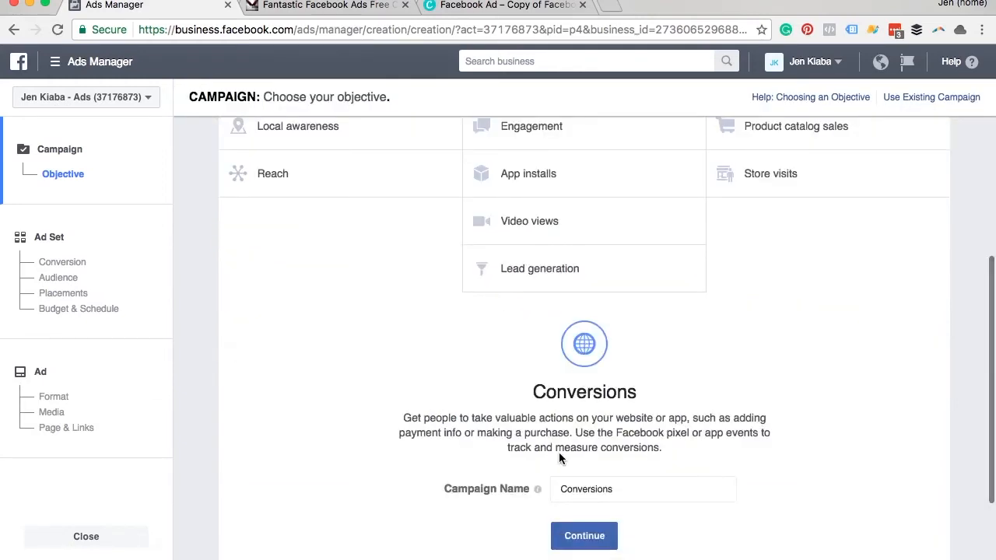
click(560, 489)
text(/test)
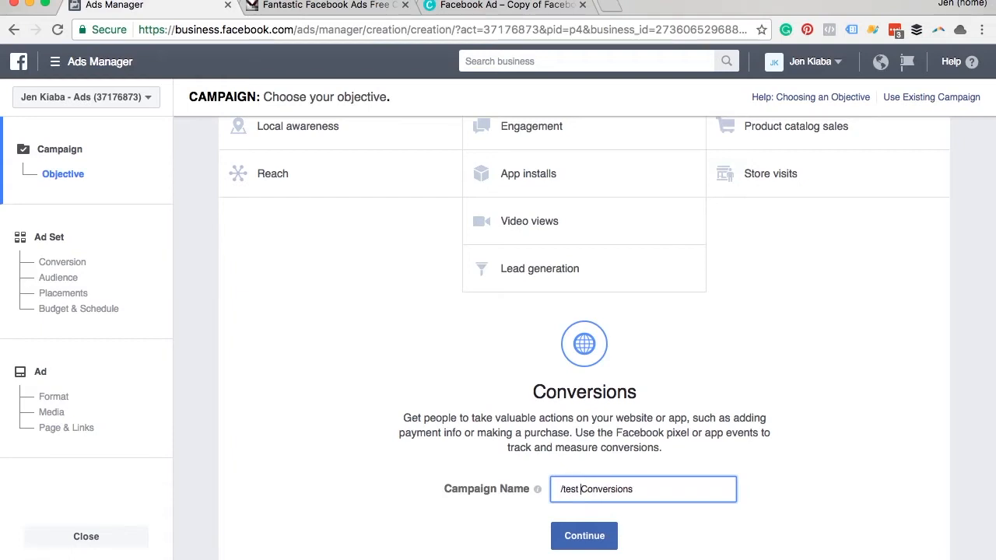
click(614, 537)
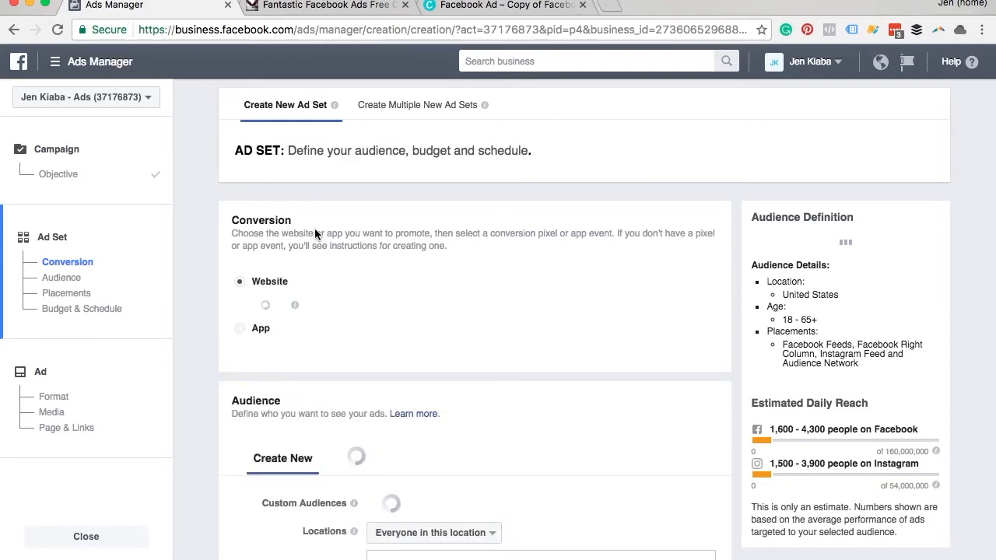
Step: Set the ad set's website conversion event to FB Ads Free Course, comparing it with the course landing page
click(287, 308)
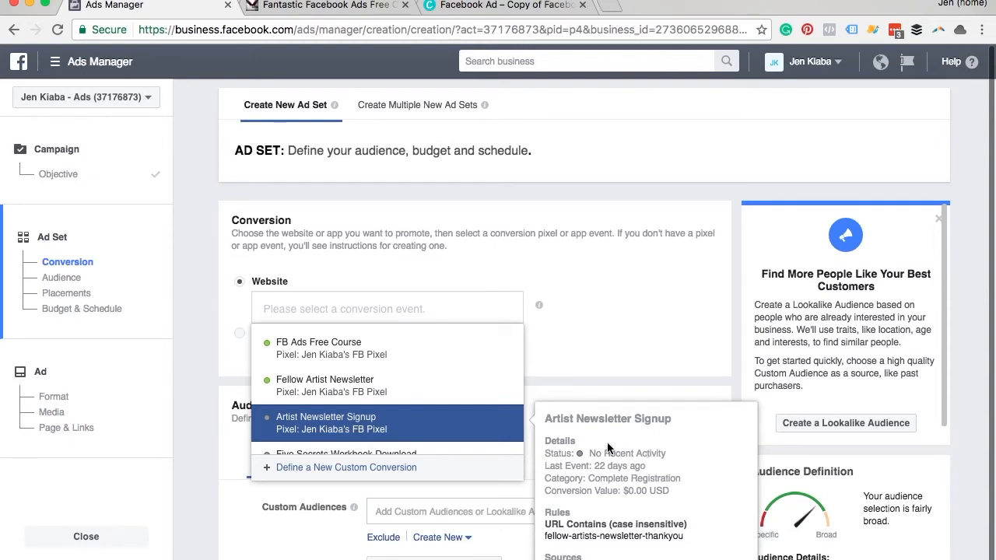
click(366, 359)
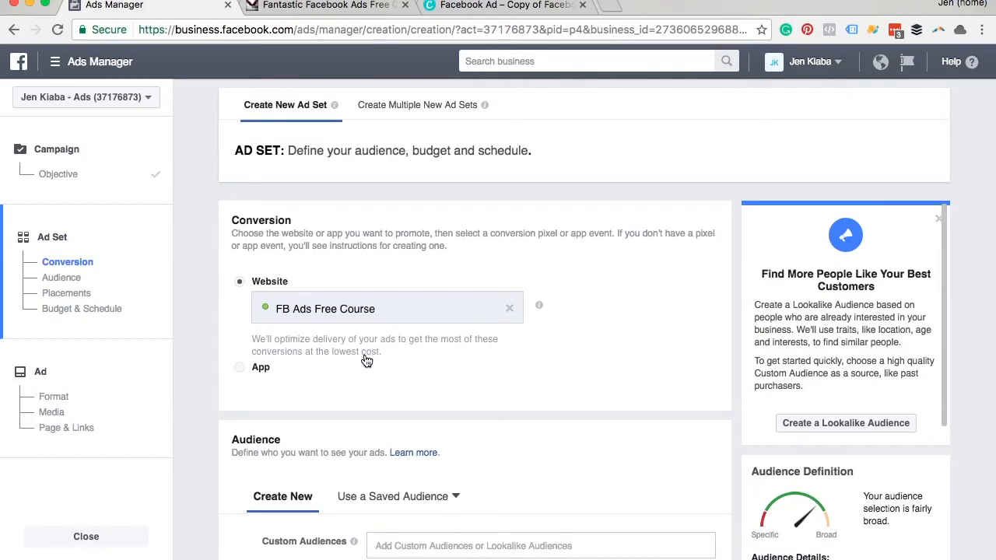
click(245, 8)
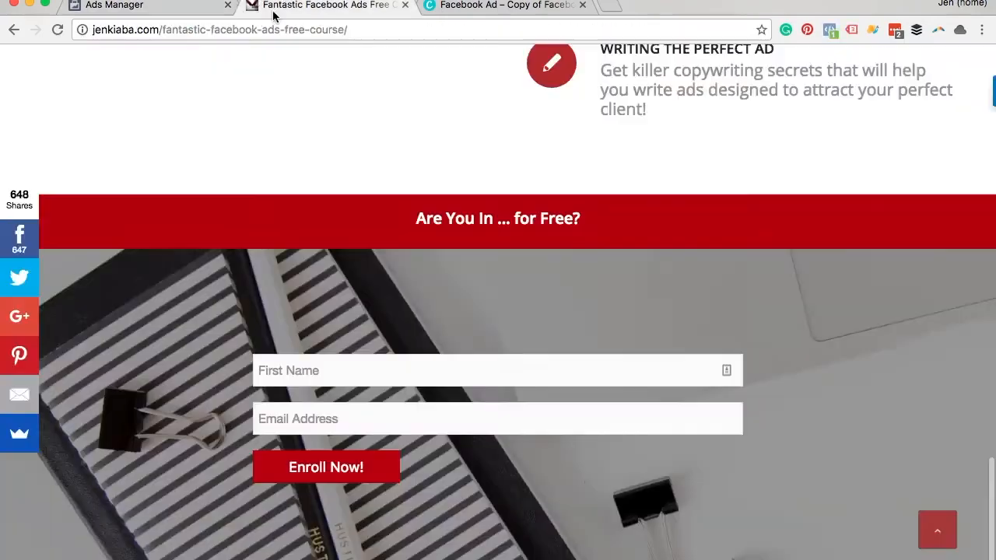
click(194, 7)
Step: Go through the ad set's audience, placements, budget and schedule with their default settings and proceed to the ad's Format section
scroll(509, 373, down, 5)
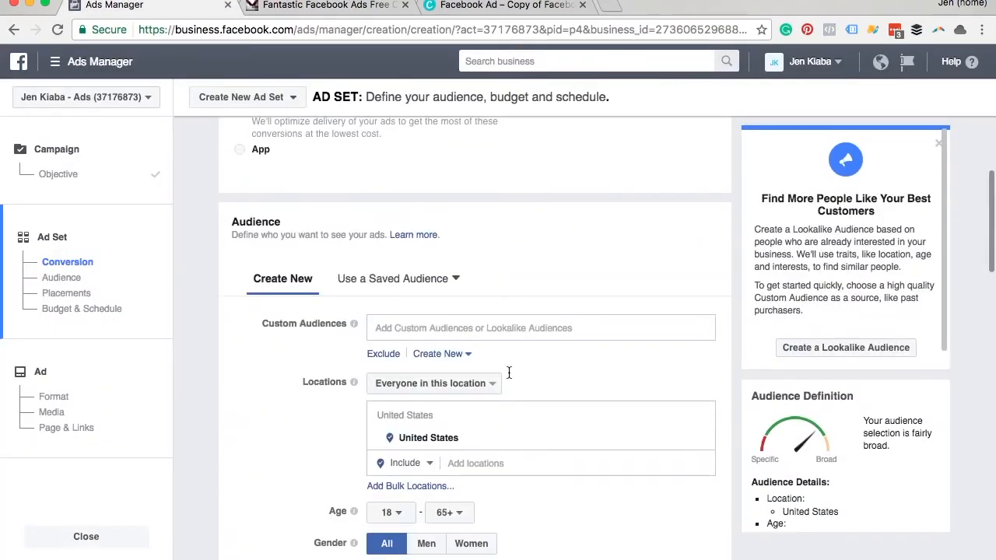
scroll(509, 373, down, 5)
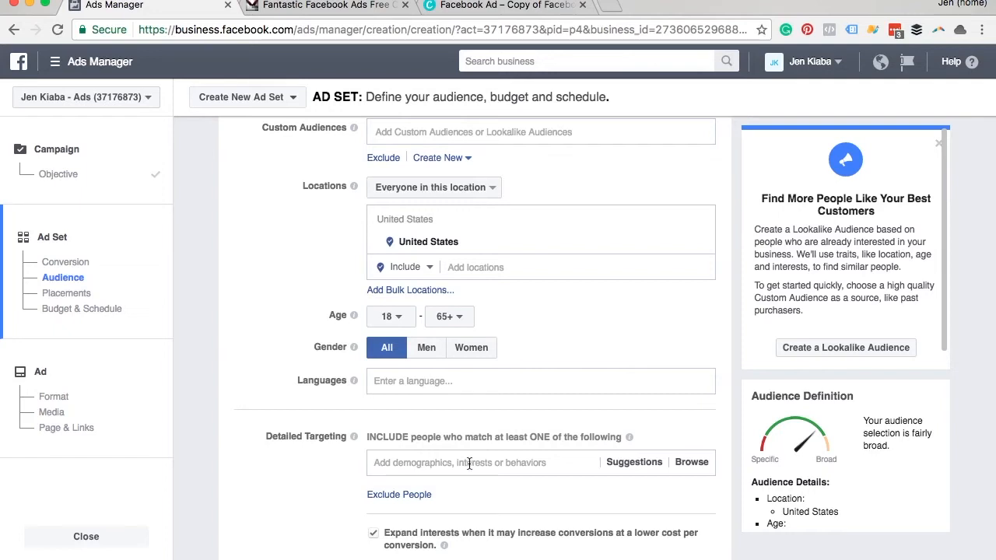
scroll(468, 463, down, 10)
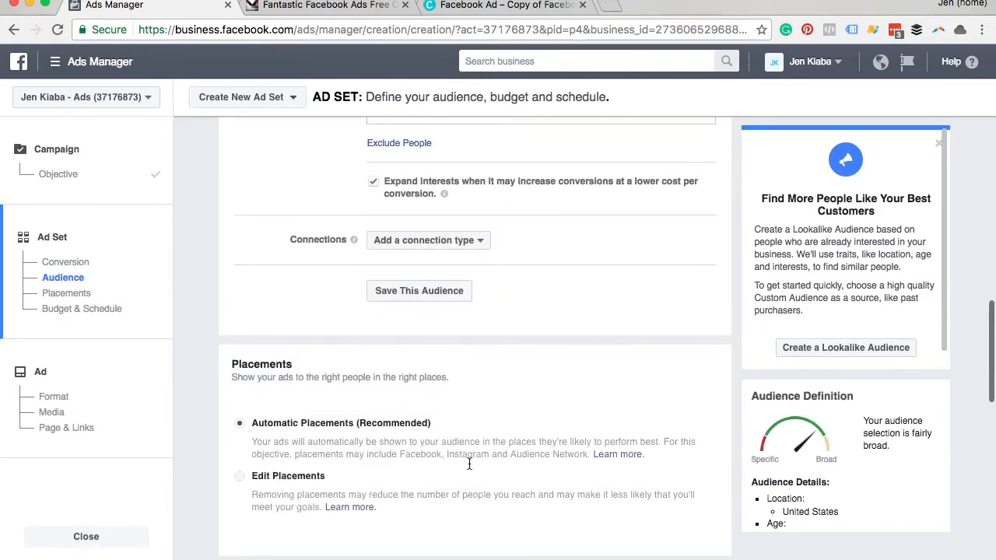
scroll(401, 459, down, 3)
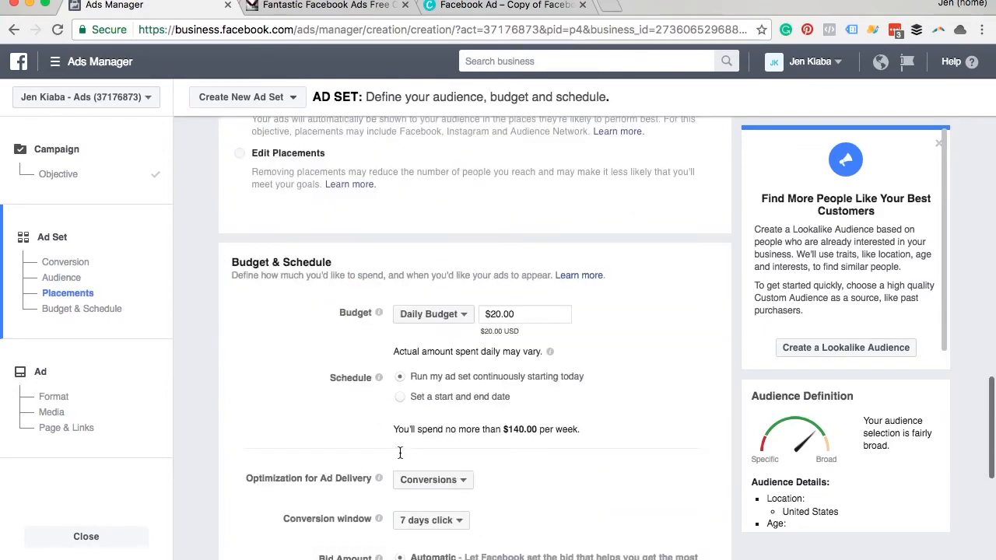
scroll(400, 452, down, 10)
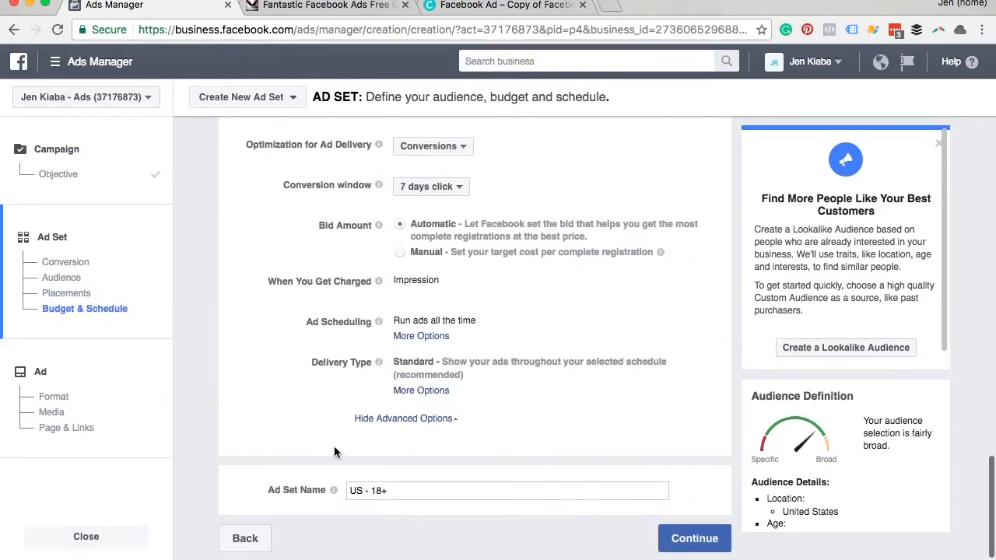
click(45, 398)
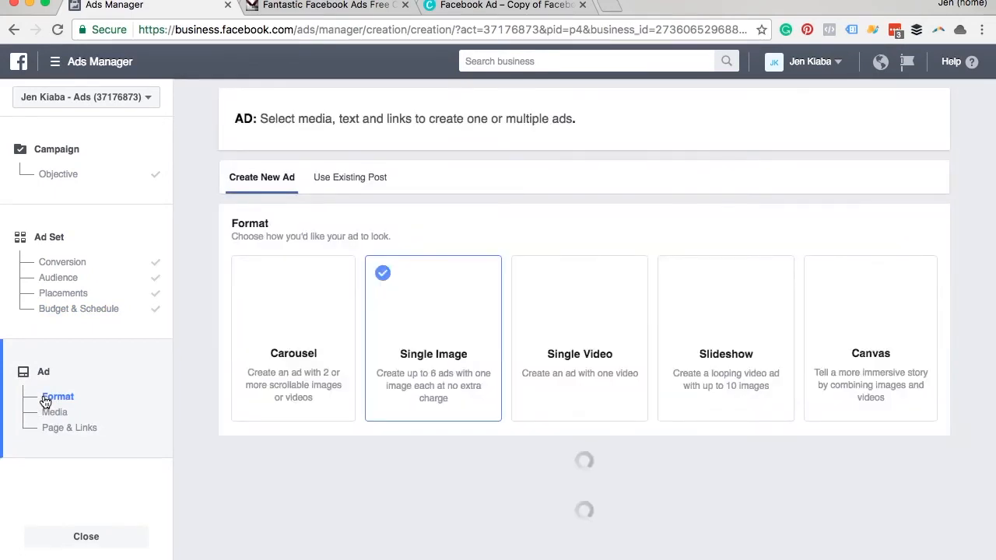
Step: Look at the ad images in Canva again and find the Images and Page & Links sections of the ad in Ads Manager
click(460, 6)
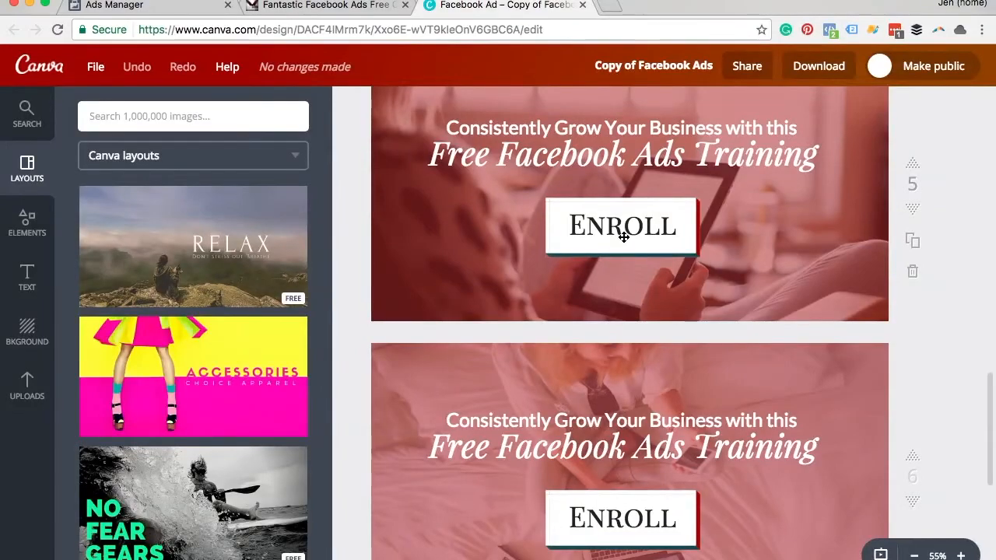
click(204, 7)
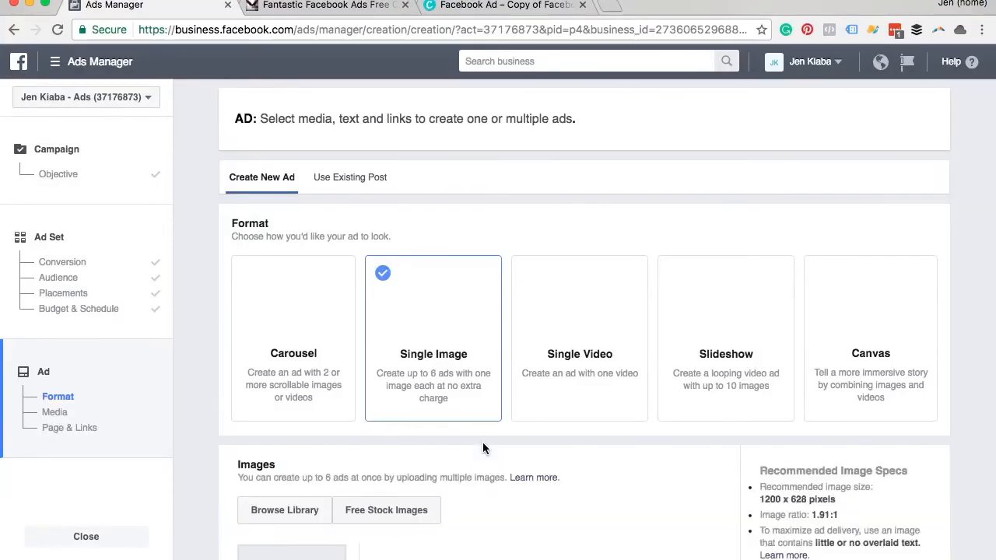
scroll(483, 448, down, 3)
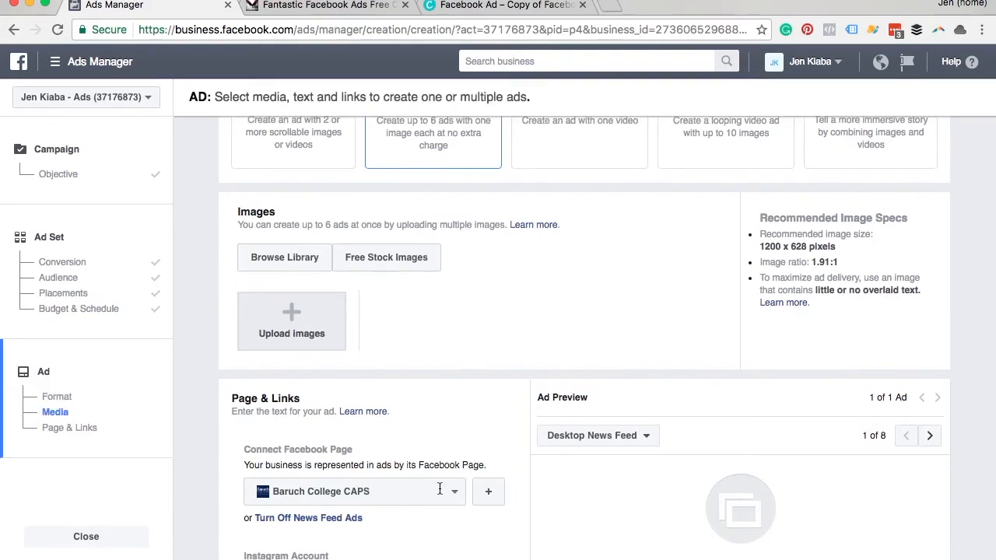
Step: Connect the ad to the FB Ads with Jen Facebook page in the Page & Links section
scroll(456, 496, down, 1)
scroll(456, 498, down, 1)
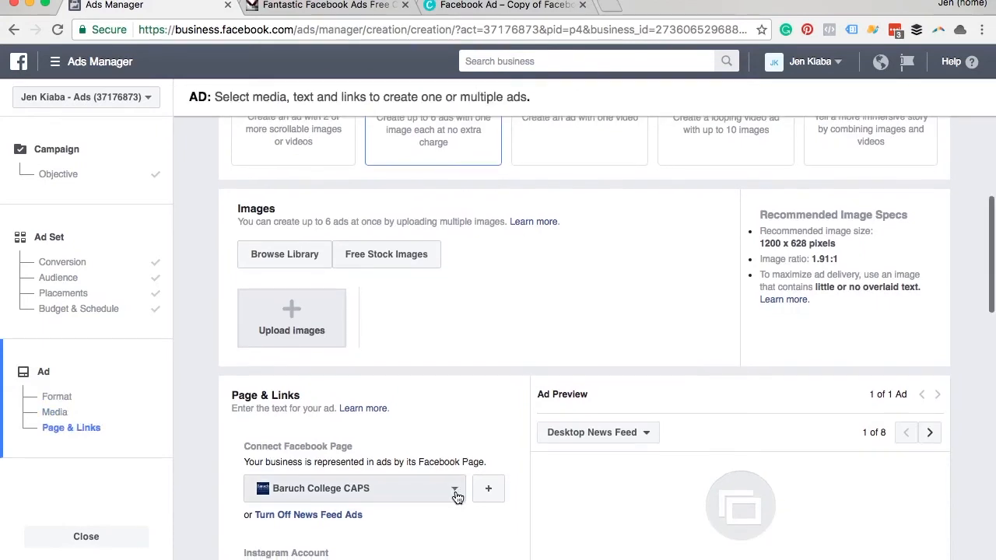
click(456, 496)
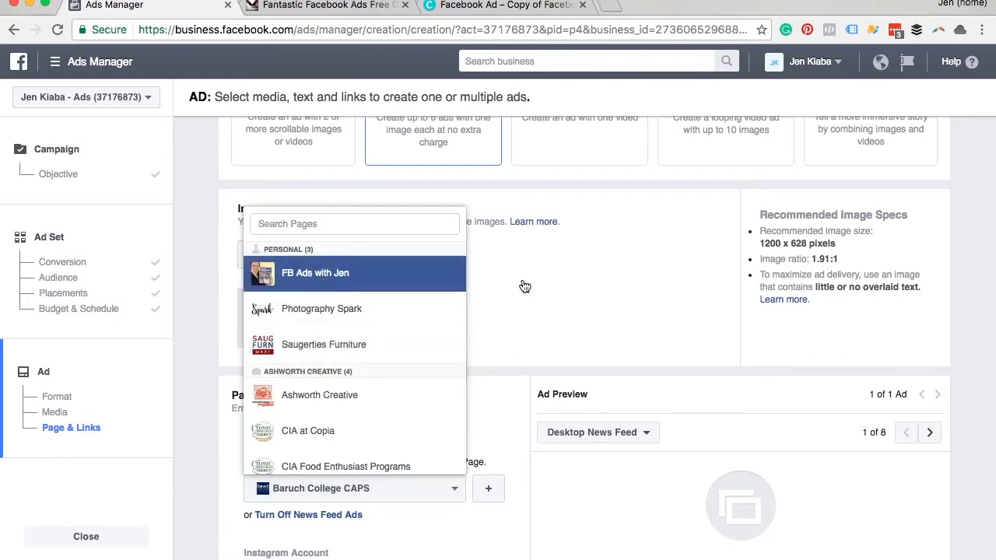
key(Return)
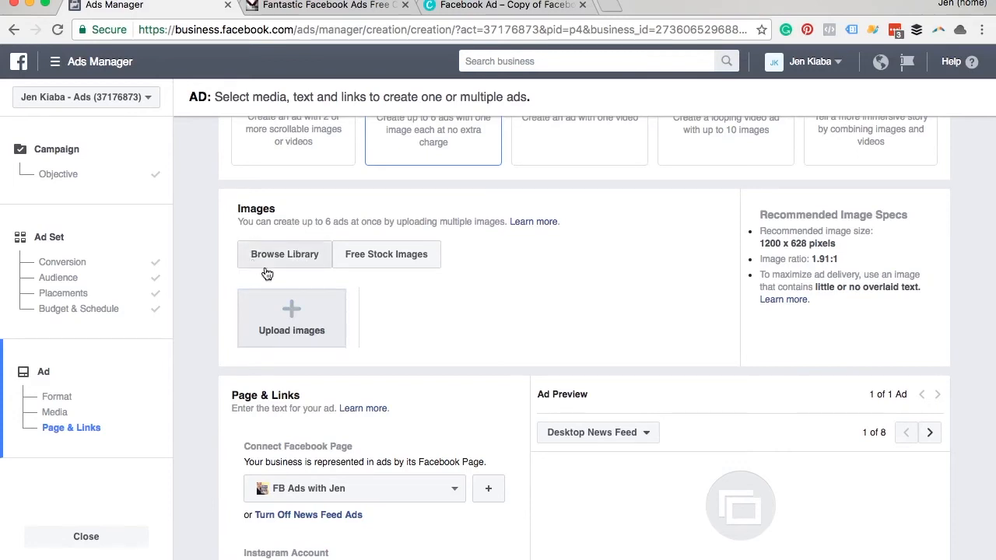
Step: Look through the ad's Page & Links fields, from Instagram account, website URL, headline and text to call to action and advanced options
scroll(561, 367, down, 5)
scroll(561, 364, down, 1)
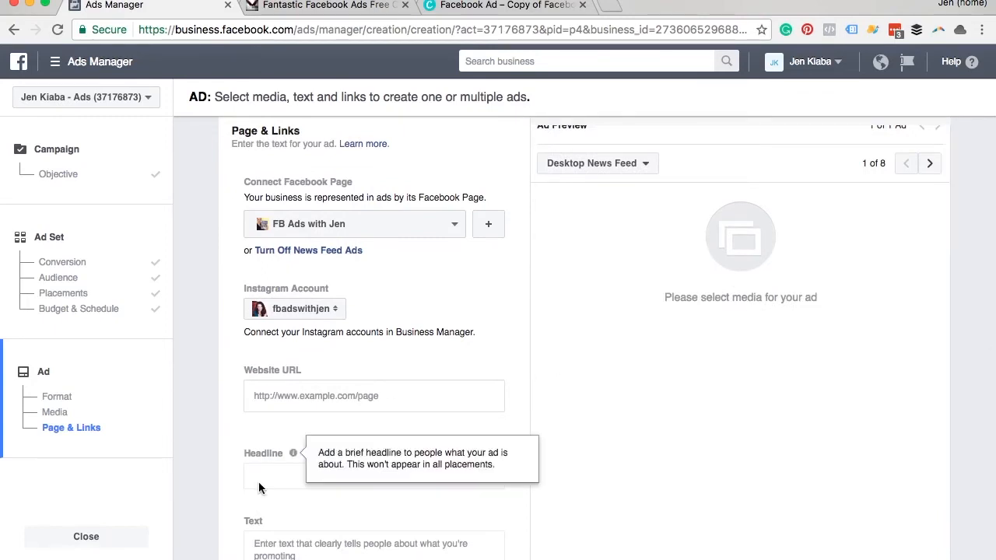
scroll(288, 418, down, 5)
mouse_move(350, 504)
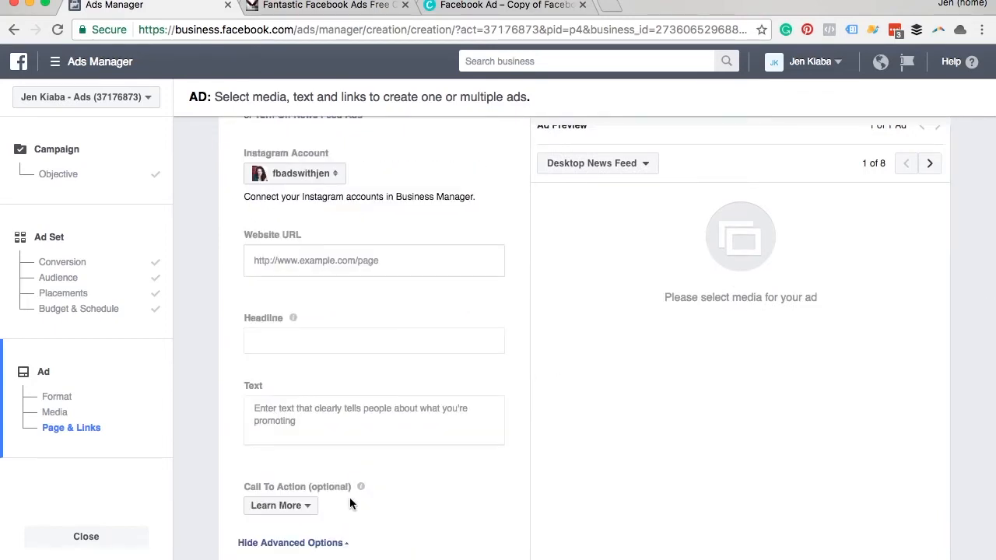
scroll(400, 311, down, 3)
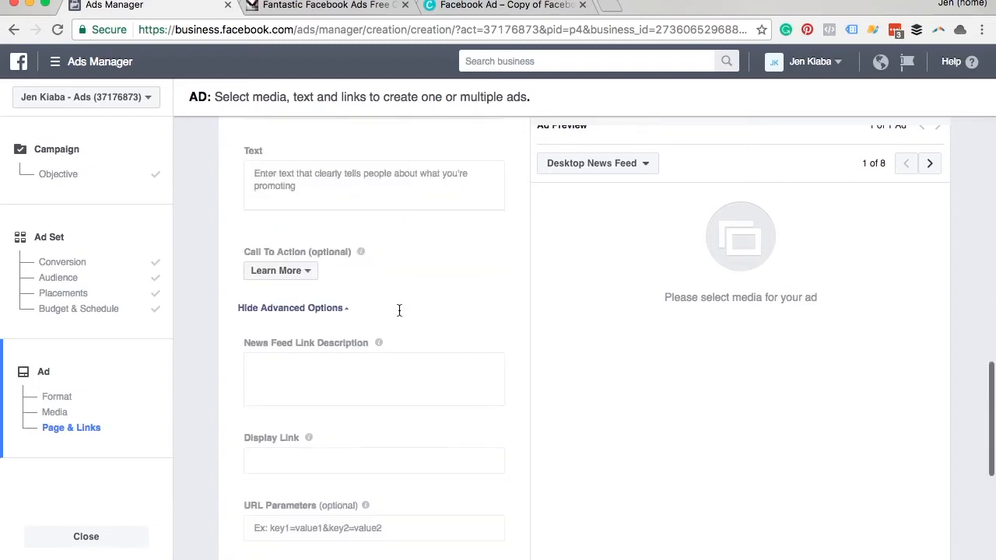
scroll(398, 309, up, 5)
scroll(398, 314, up, 8)
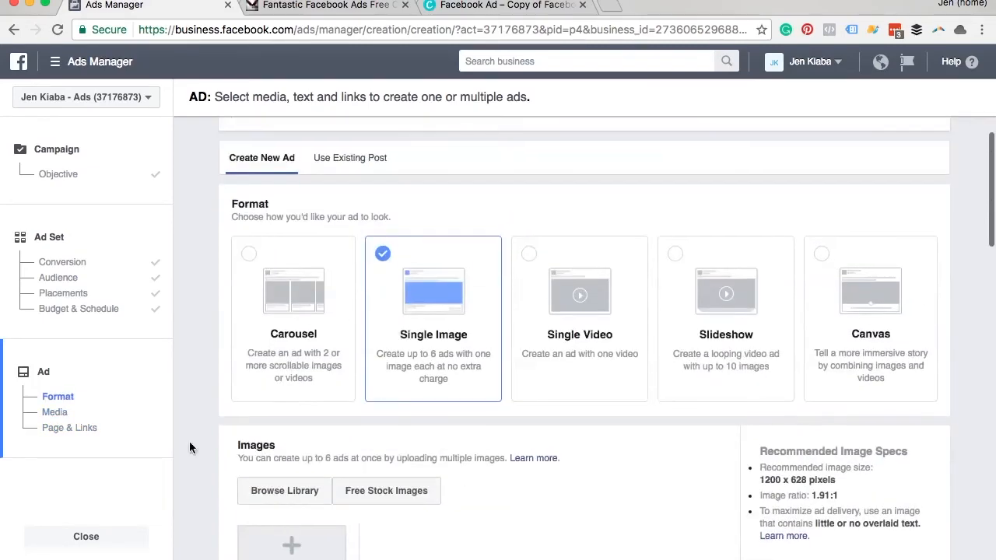
Step: Leave ad creation with the changes saved and open the existing Fantastic FB Ads - Conversions campaign
click(102, 536)
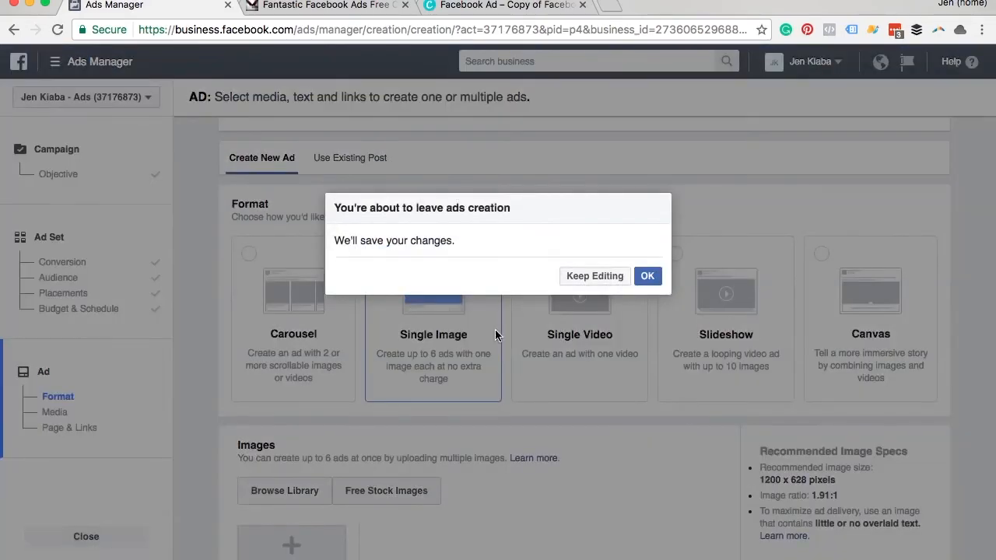
click(649, 278)
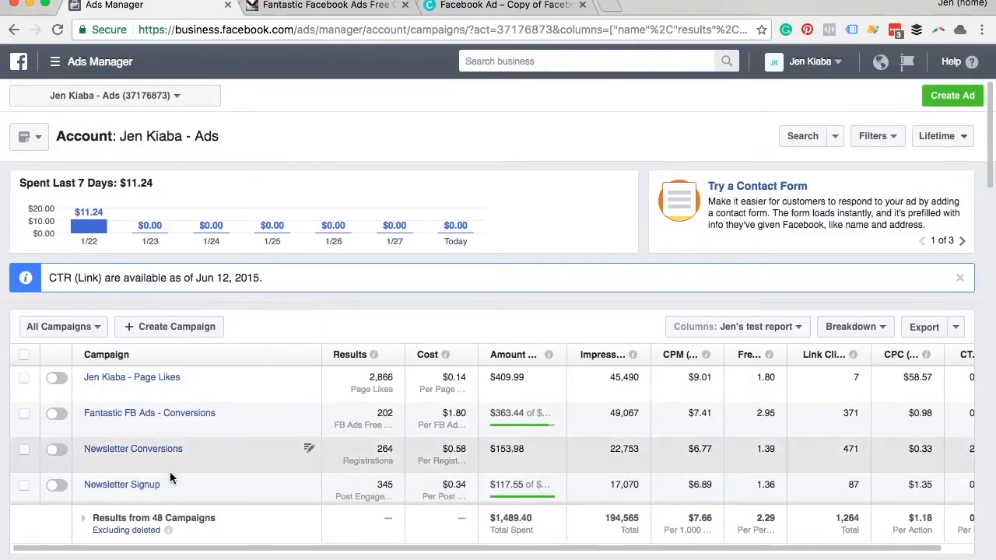
click(174, 417)
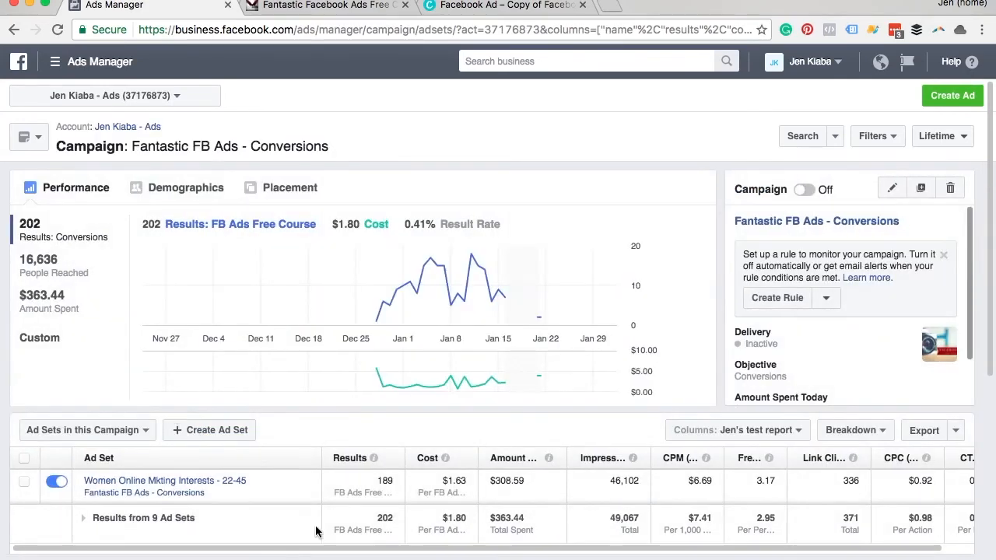
Step: Look through the campaign's ad sets and open Women Online Mkting Interests - 22-45
scroll(309, 482, down, 3)
scroll(309, 484, down, 5)
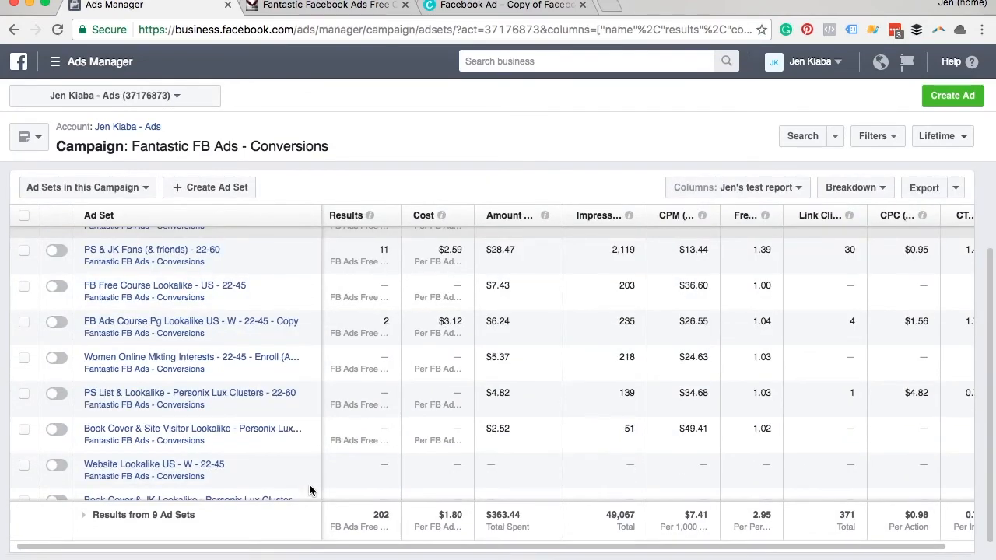
scroll(309, 484, up, 5)
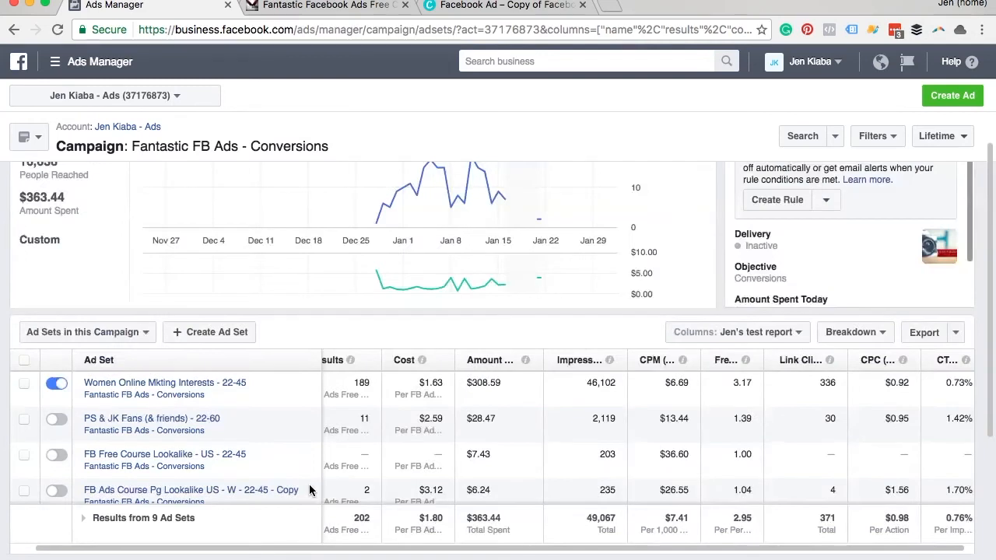
click(212, 384)
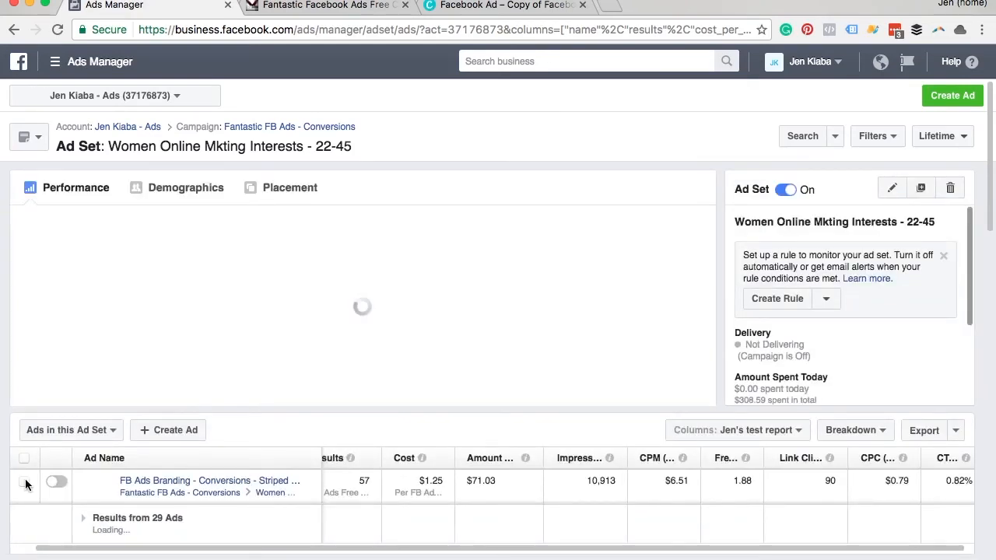
Step: Preview the FB Ads Branding - Conversions - Striped ad and read its full post through the permalink with comments
click(24, 481)
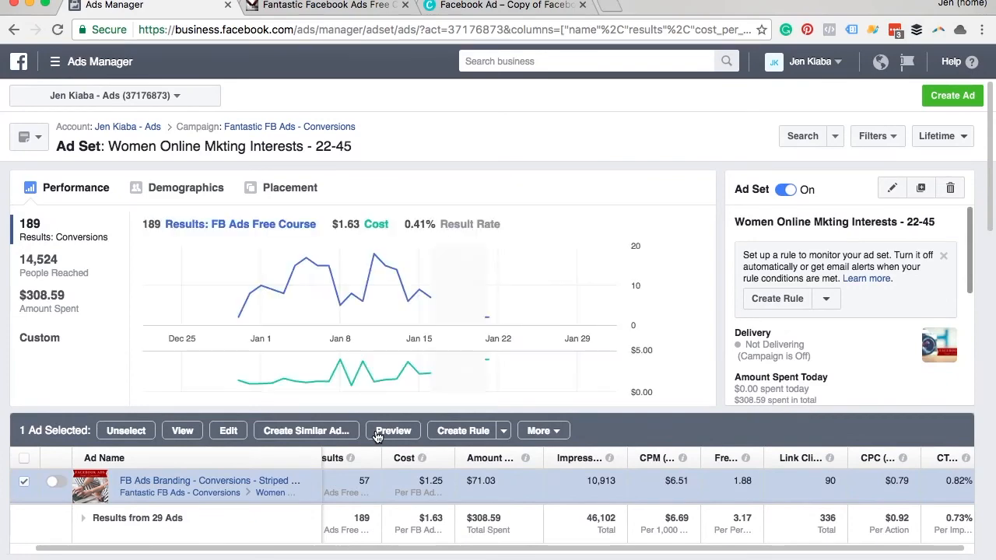
click(377, 434)
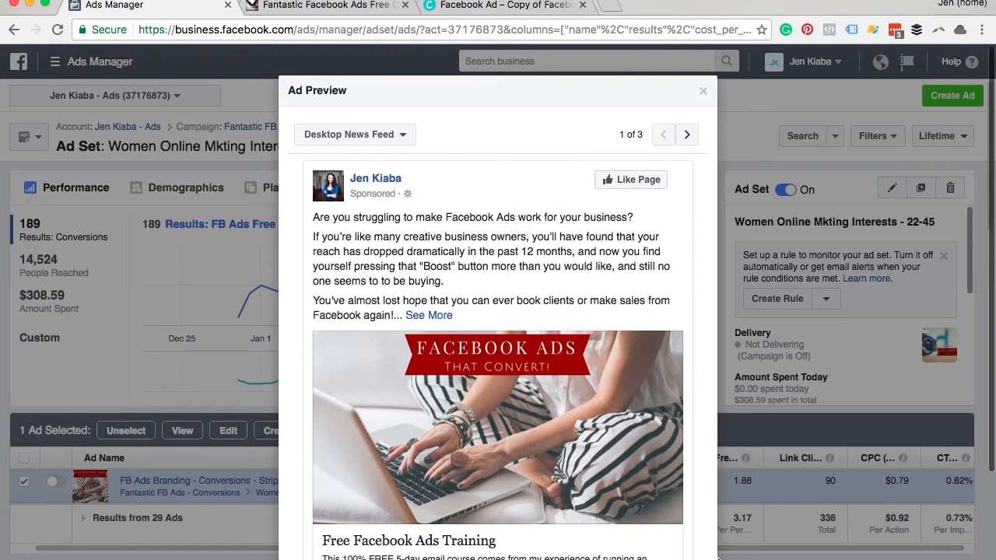
scroll(707, 547, down, 2)
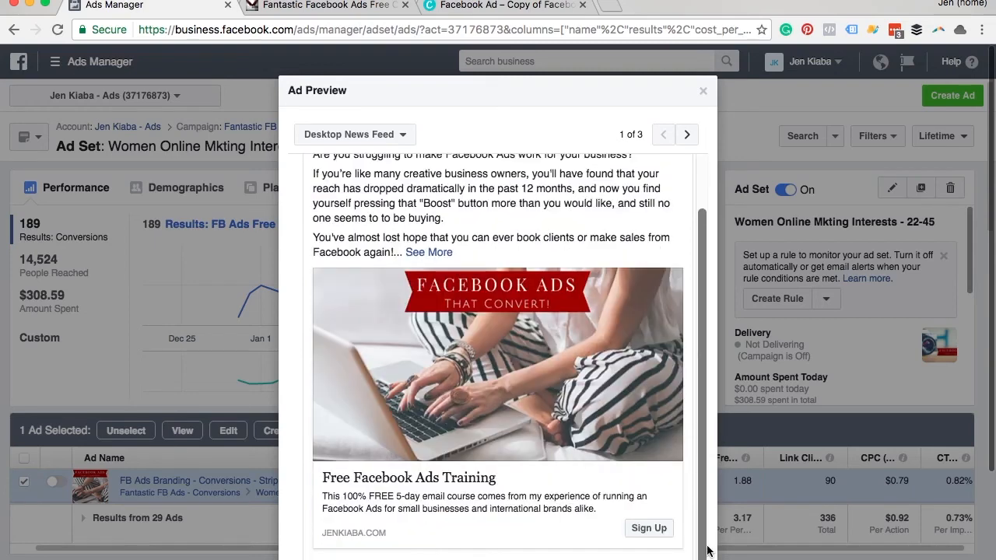
scroll(873, 519, down, 4)
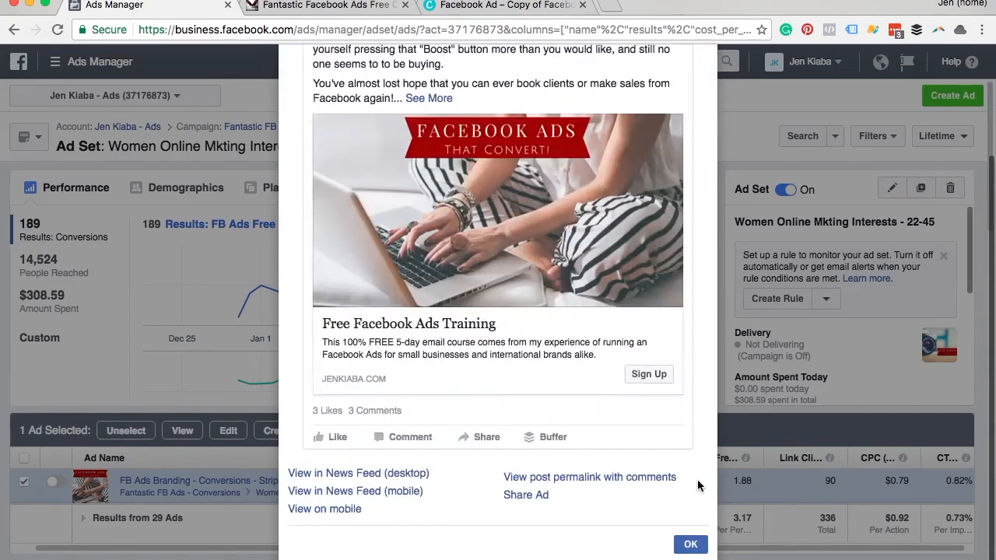
click(656, 478)
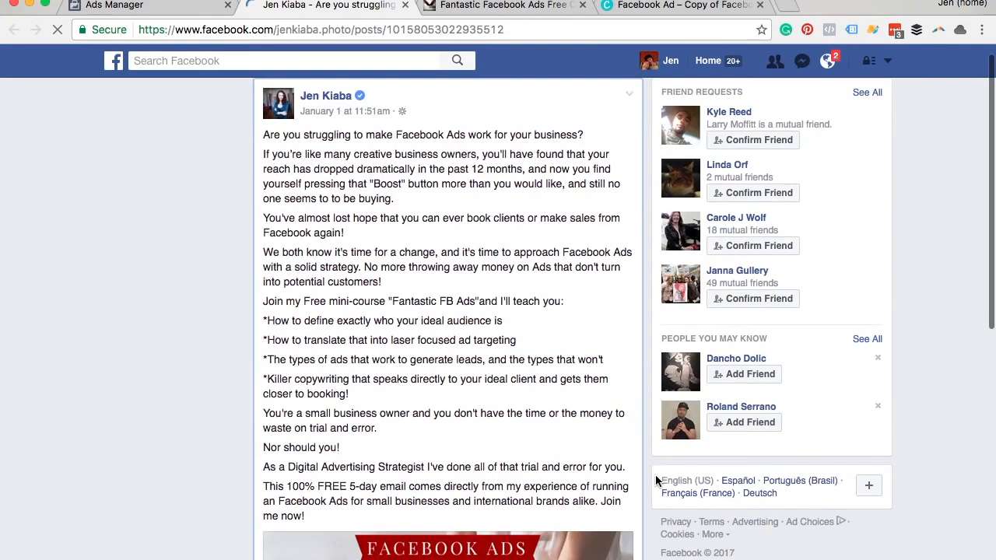
scroll(539, 449, down, 8)
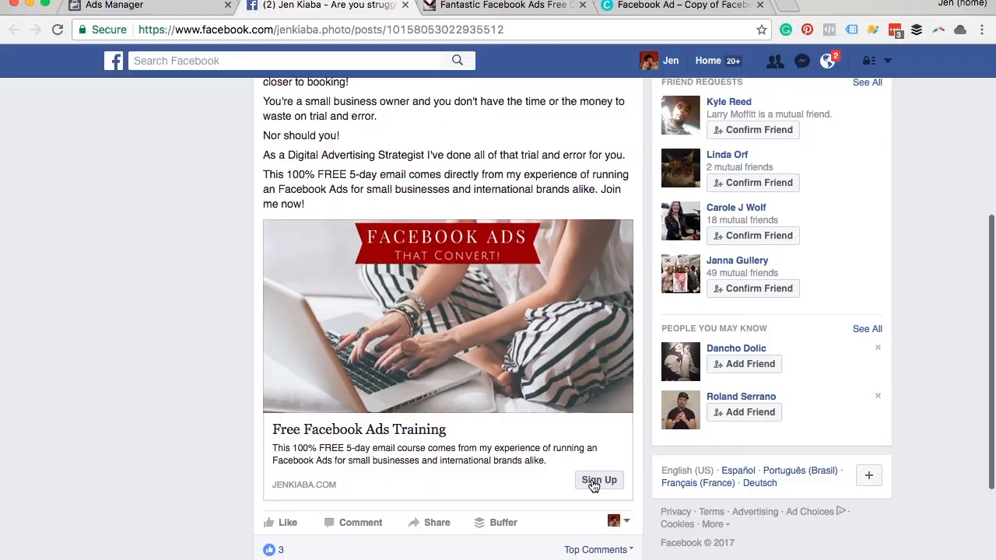
Step: Follow the post's Sign Up link and look through the free Facebook Ads course landing page
click(596, 481)
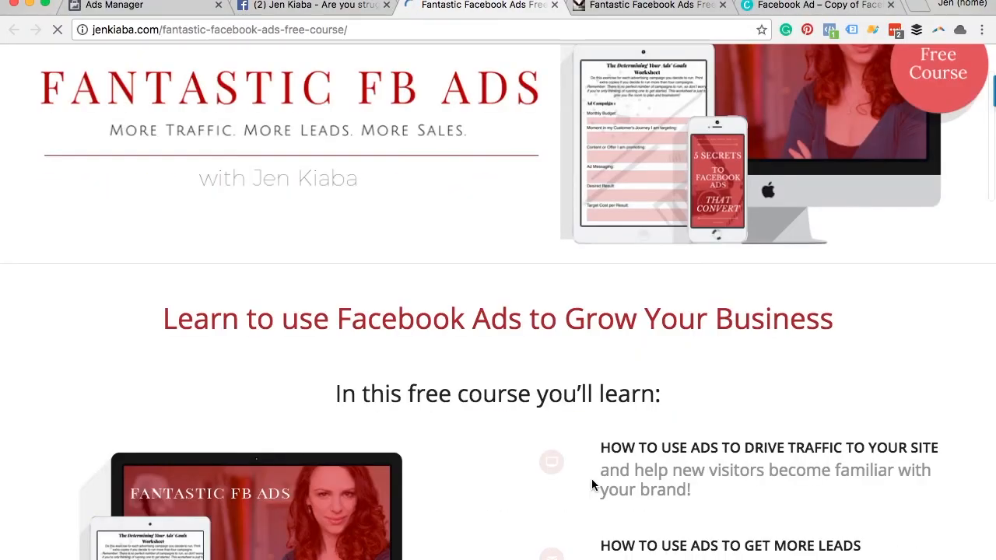
scroll(591, 479, down, 3)
scroll(591, 484, down, 10)
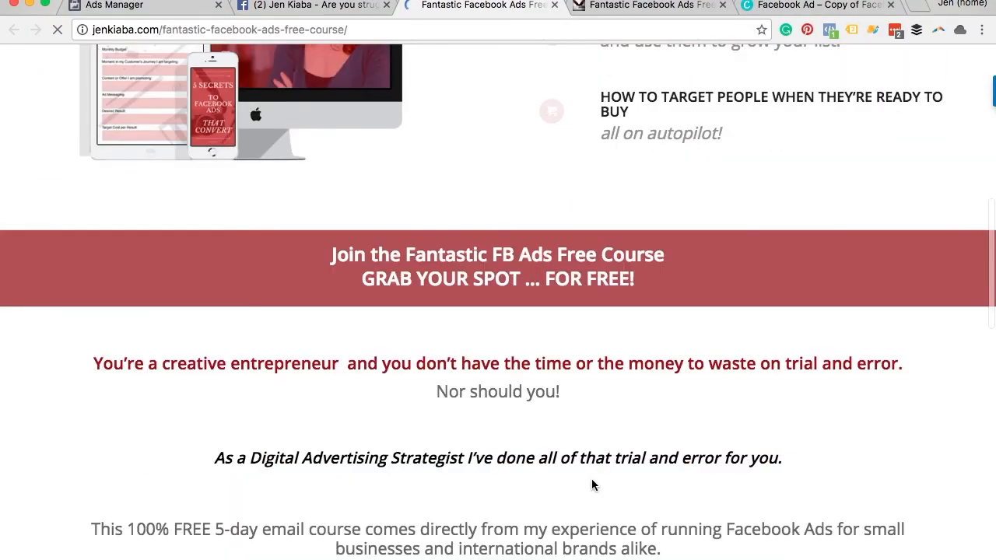
scroll(589, 483, up, 4)
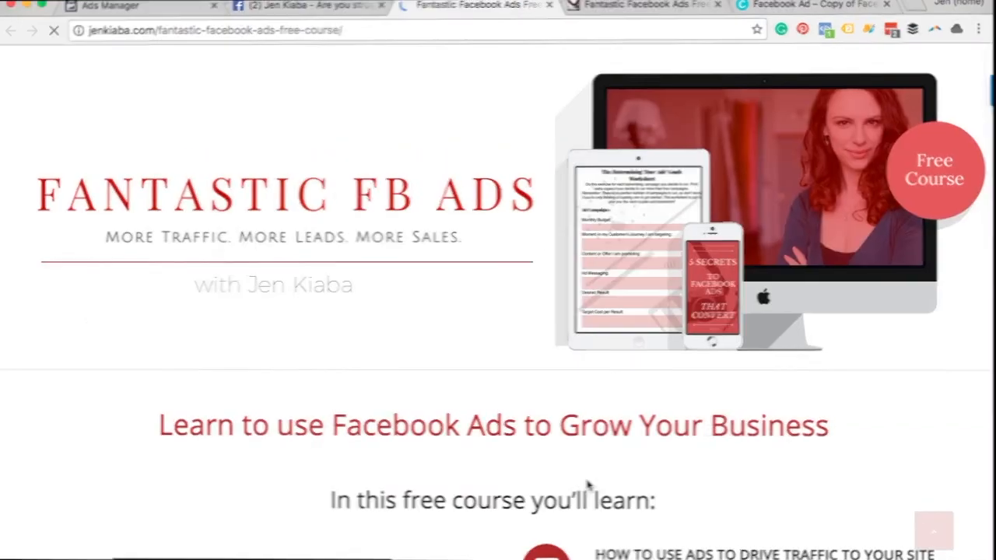